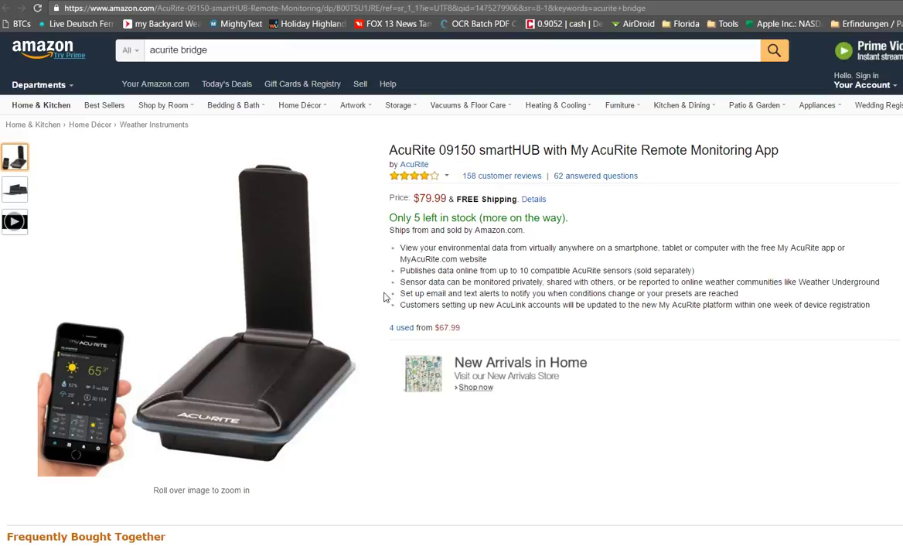
Step: Switch to the My AcuRite site and start adding a new smartHUB in the device settings
{"action": "mouse_move", "coordinate": [355, 245]}
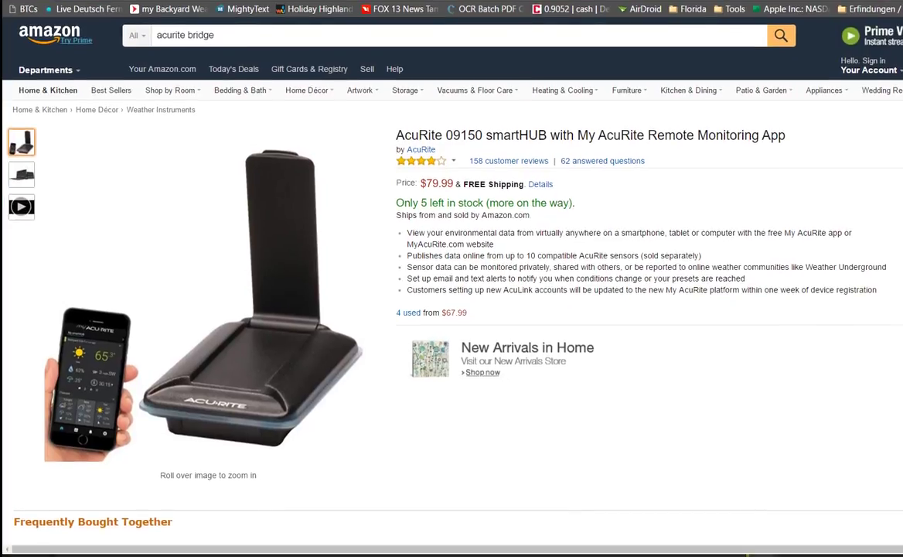
{"action": "left_click", "coordinate": [213, 2]}
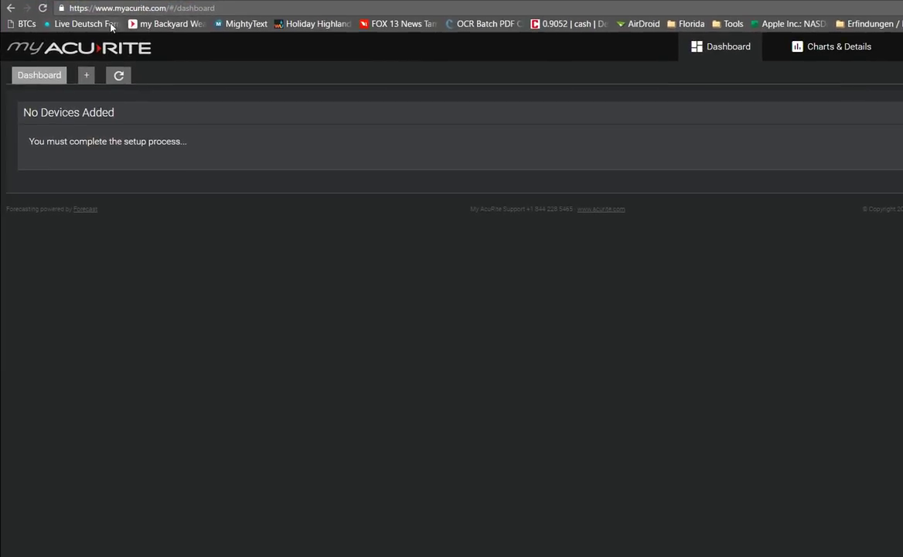
{"action": "left_click", "coordinate": [87, 75]}
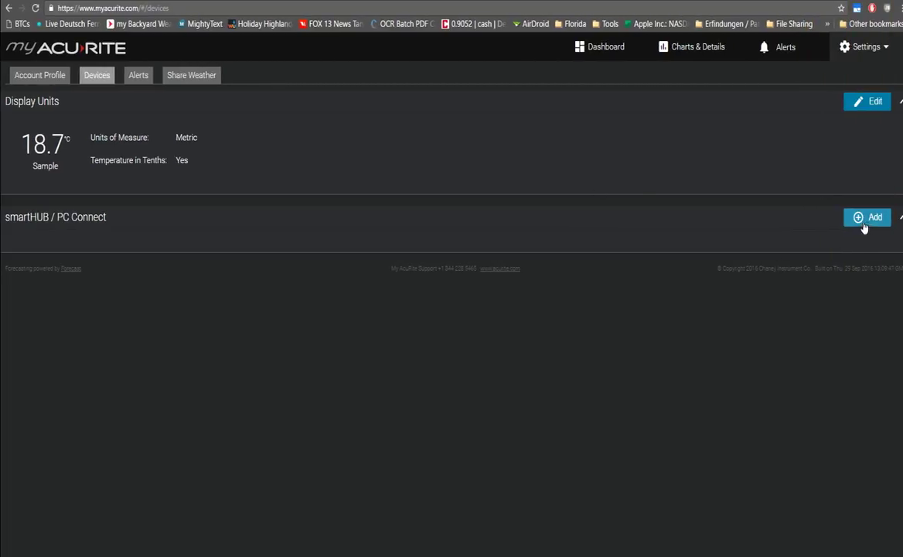
{"action": "left_click", "coordinate": [864, 220]}
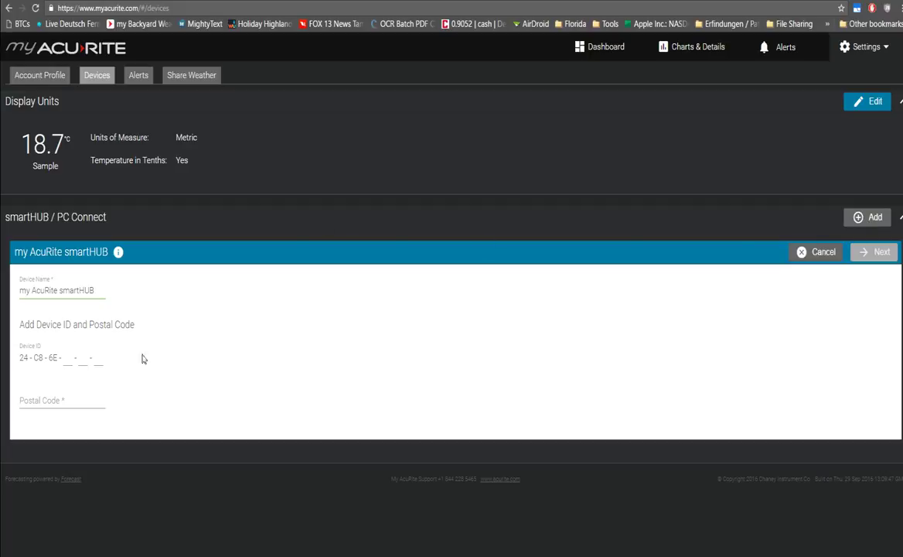
Step: Enter the rest of the smartHUB's device ID, using the ID noted in Notepad
{"action": "key", "text": "alt+Tab"}
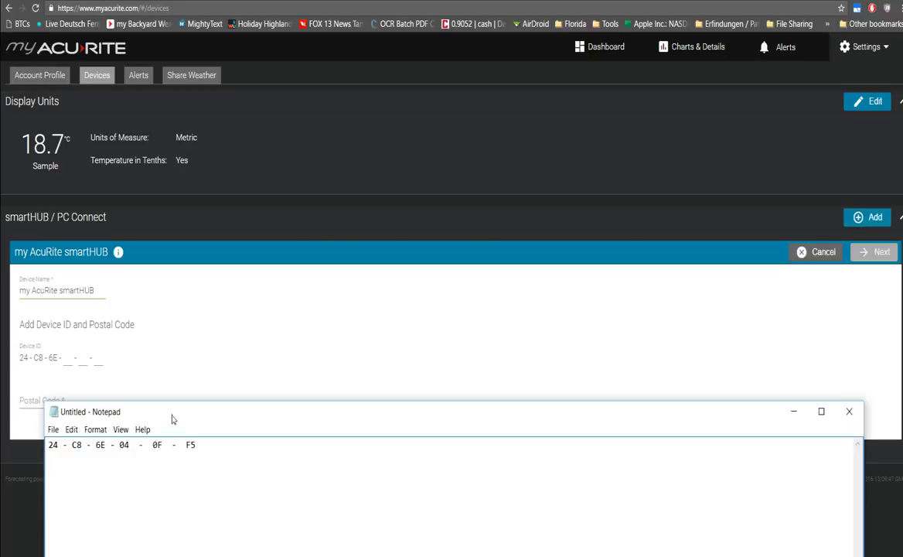
{"action": "left_click_drag", "start_coordinate": [171, 413], "coordinate": [168, 475]}
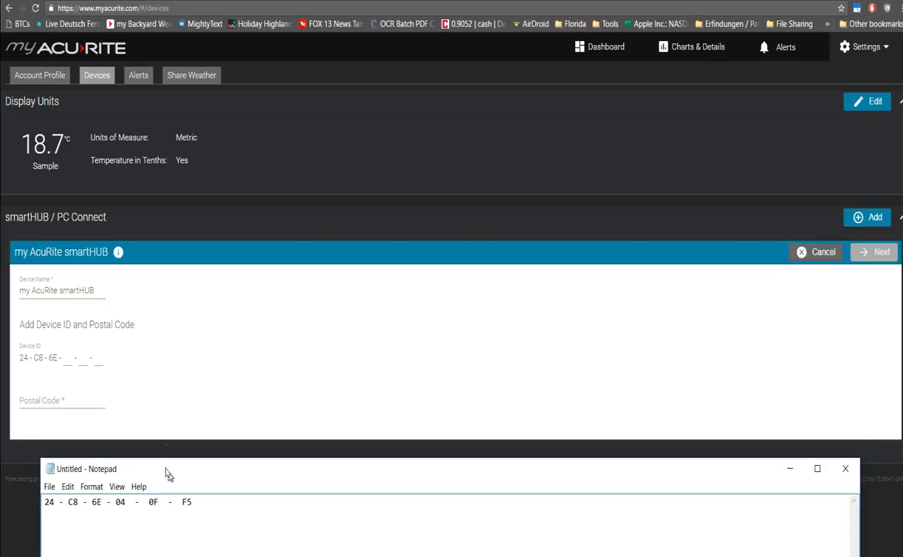
{"action": "left_click", "coordinate": [65, 358]}
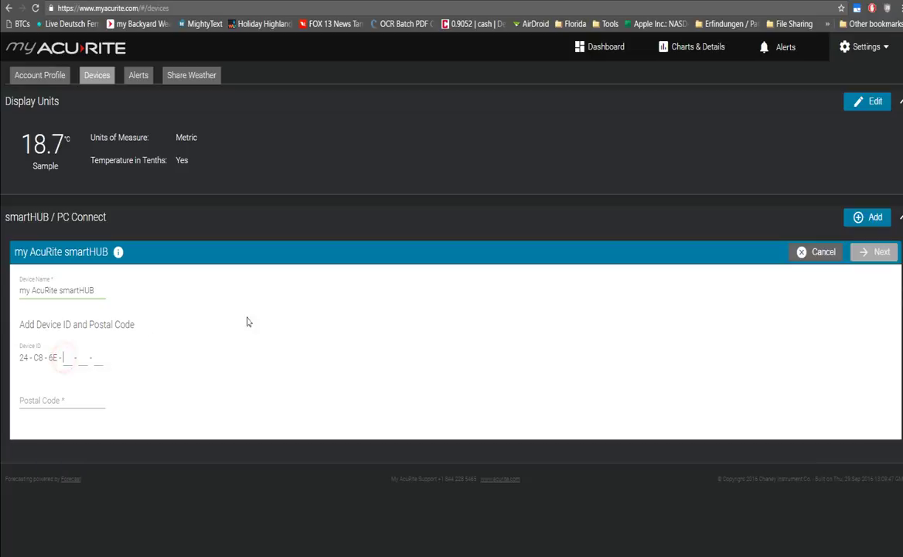
{"action": "key", "text": "alt+Tab"}
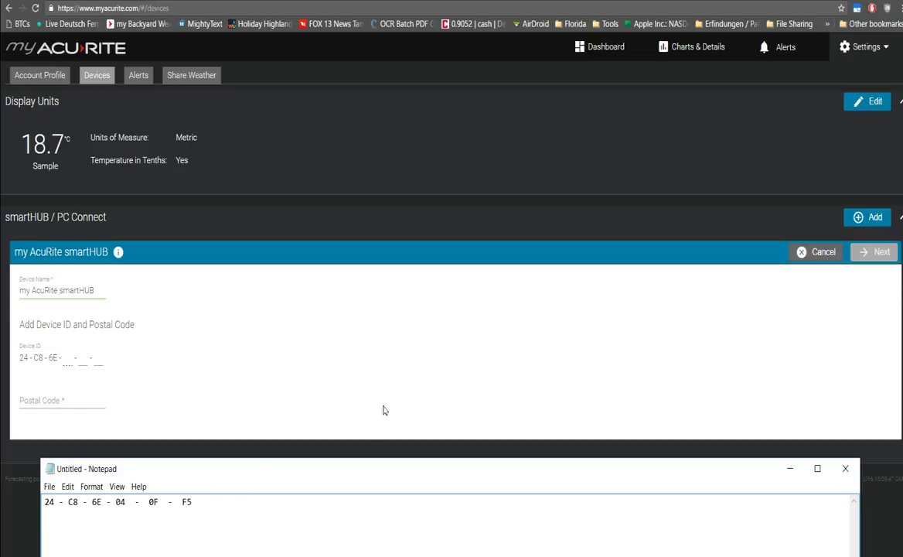
{"action": "left_click", "coordinate": [67, 361]}
{"action": "type", "text": "0"}
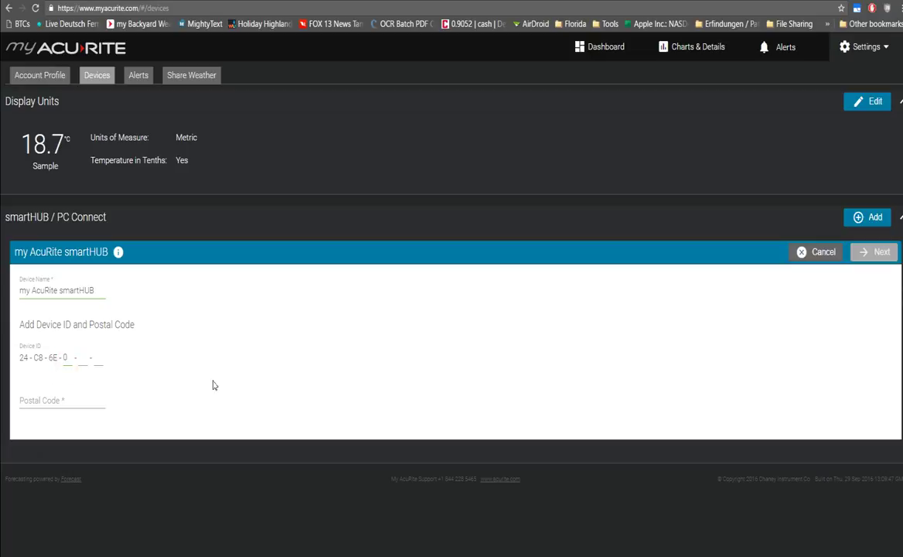
{"action": "type", "text": "4 - 0F - F5"}
Step: Enter the postal code for the smartHUB and continue with the device registration
{"action": "left_click", "coordinate": [56, 401]}
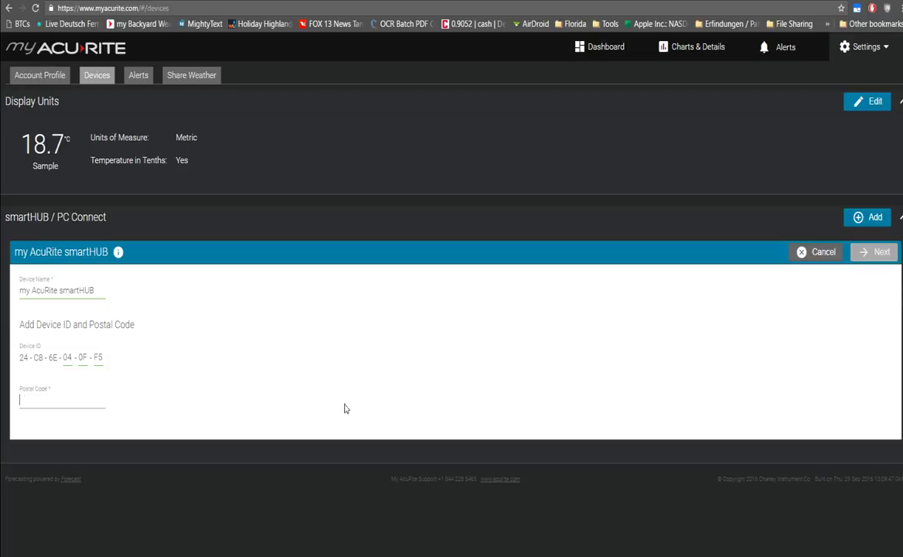
{"action": "type", "text": "55555"}
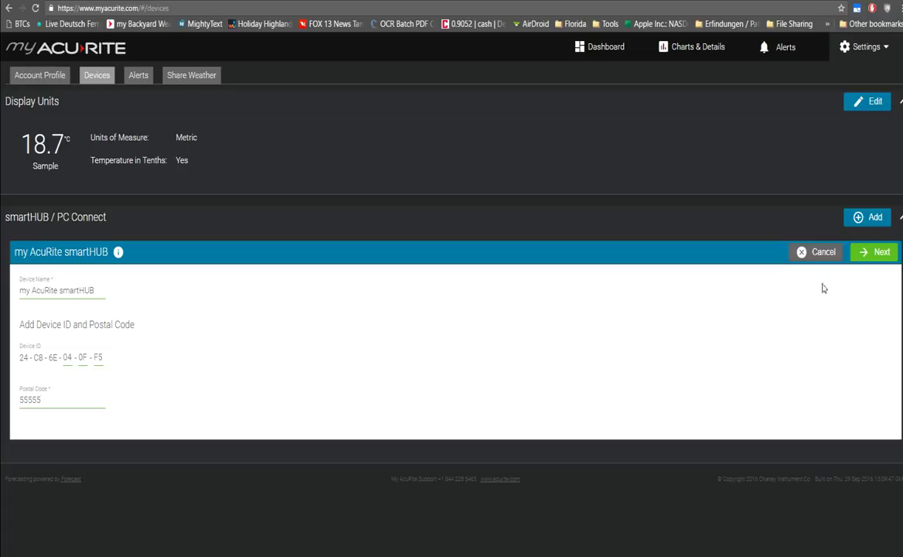
{"action": "left_click", "coordinate": [879, 255]}
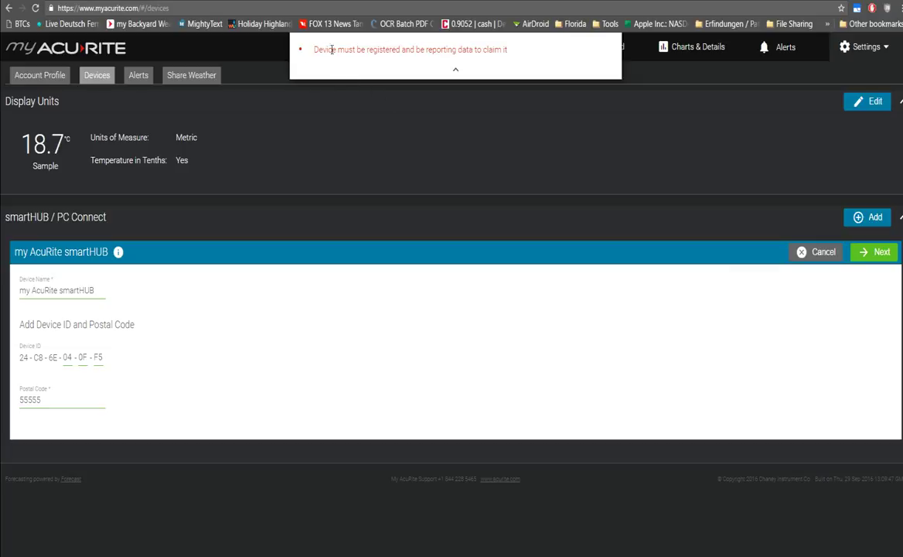
Step: Examine the message shown after submitting the smartHUB registration
{"action": "left_click_drag", "start_coordinate": [313, 49], "coordinate": [508, 59]}
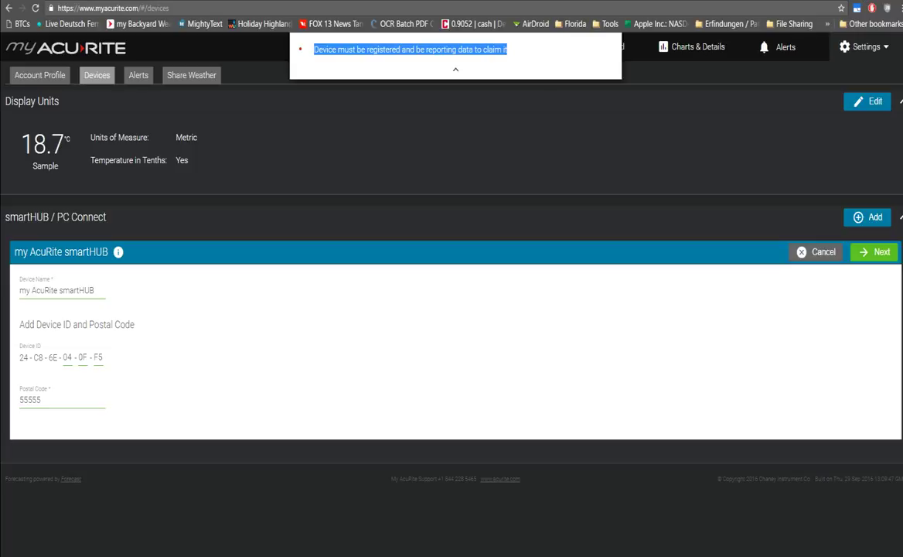
{"action": "key", "text": "alt+Tab"}
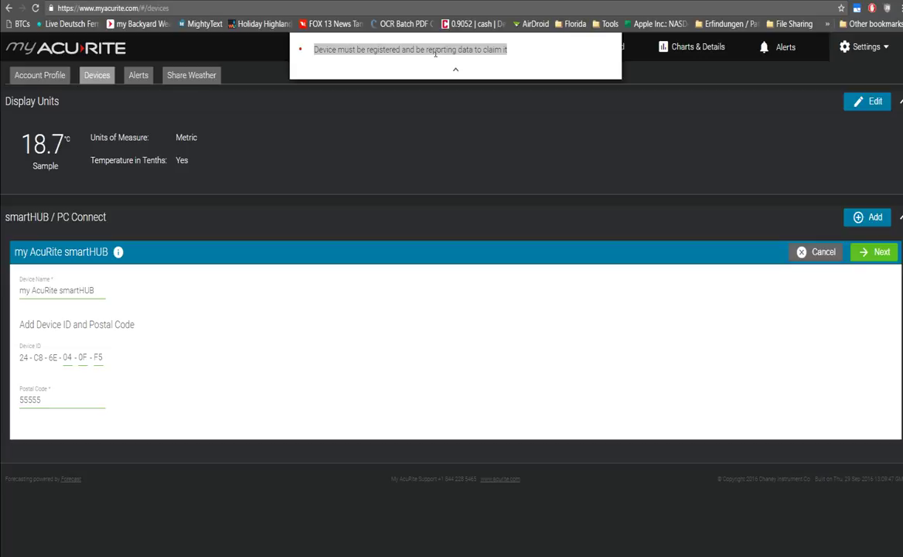
{"action": "left_click", "coordinate": [436, 52]}
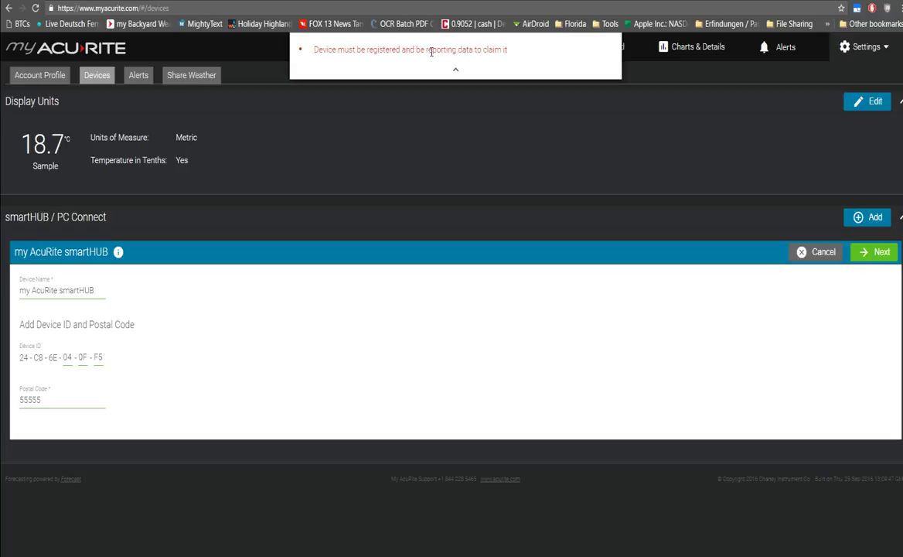
{"action": "left_click", "coordinate": [396, 48]}
{"action": "left_click", "coordinate": [447, 51]}
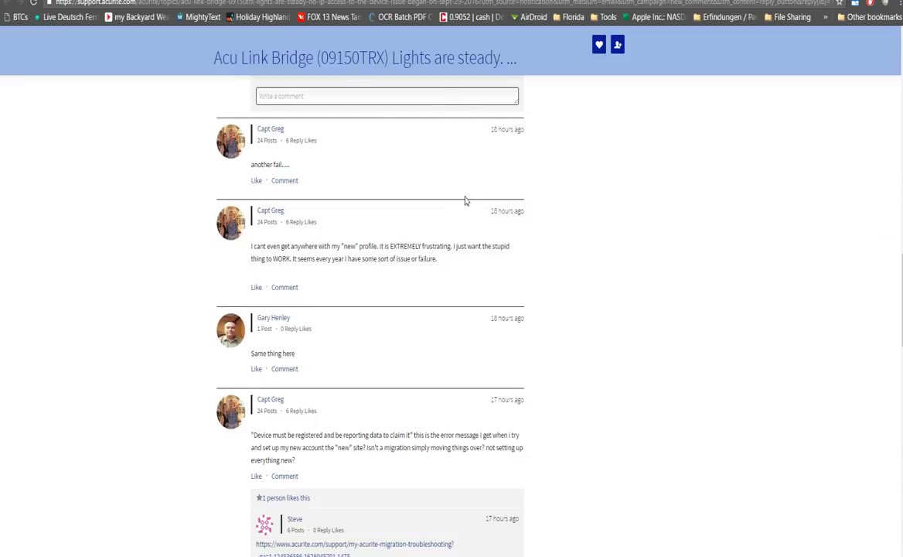
Step: Read the AcuRite support thread about the Acu Link Bridge (09150TRX) with steady lights, from its title through the replies
{"action": "scroll", "coordinate": [459, 201], "scroll_direction": "up", "scroll_amount": 2}
{"action": "scroll", "coordinate": [459, 201], "scroll_direction": "up", "scroll_amount": 10}
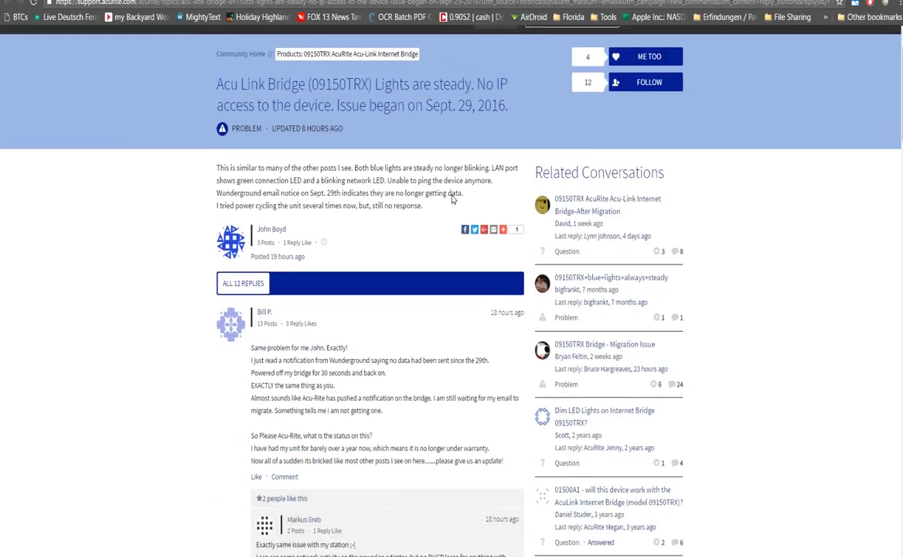
{"action": "scroll", "coordinate": [452, 199], "scroll_direction": "down", "scroll_amount": 1}
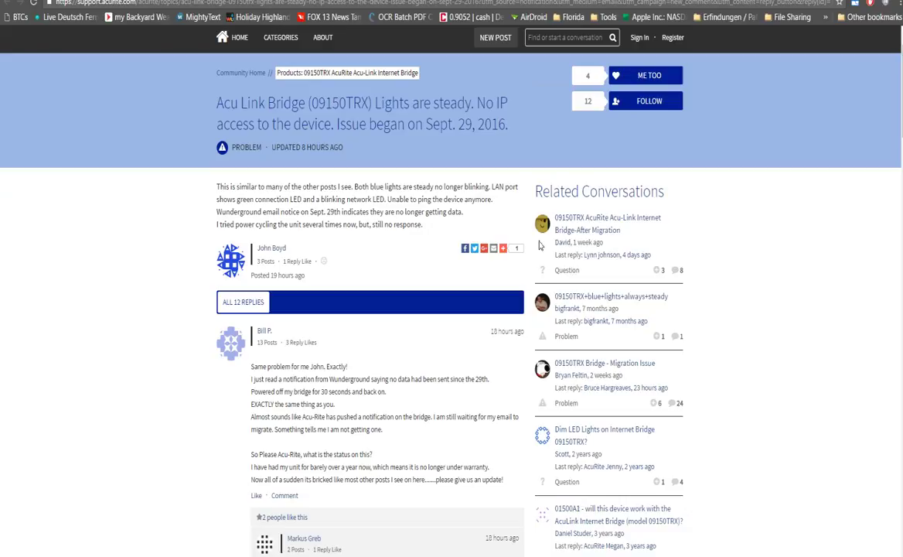
{"action": "left_click_drag", "start_coordinate": [209, 101], "coordinate": [504, 123]}
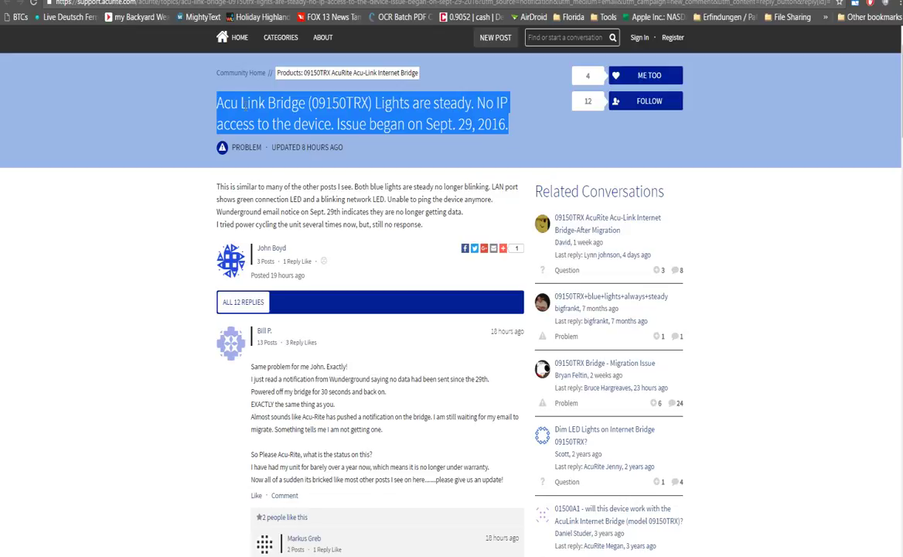
{"action": "left_click", "coordinate": [347, 99]}
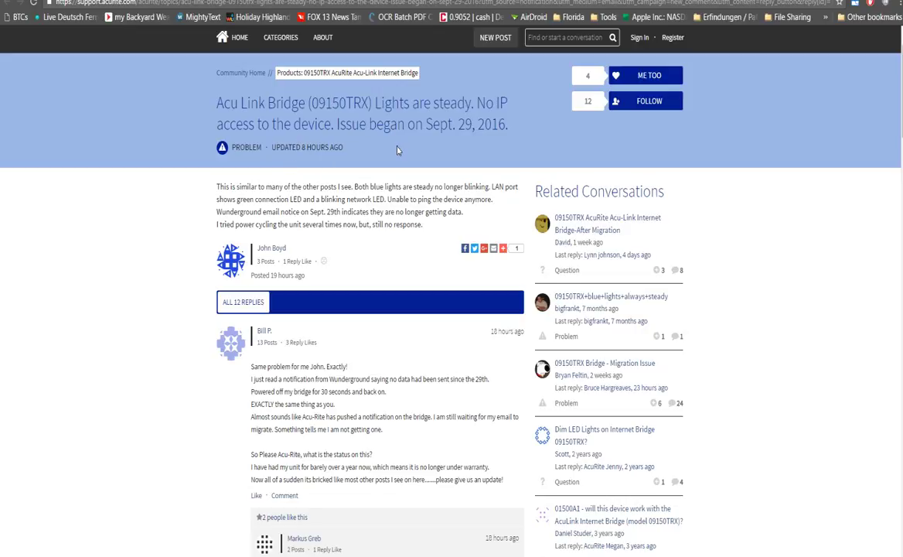
{"action": "scroll", "coordinate": [397, 150], "scroll_direction": "down", "scroll_amount": 2}
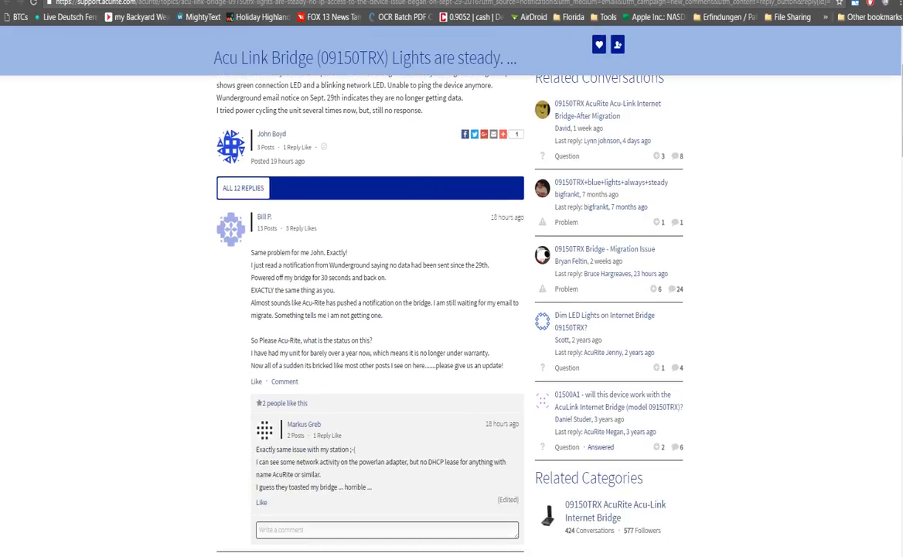
{"action": "scroll", "coordinate": [682, 215], "scroll_direction": "down", "scroll_amount": 2}
{"action": "scroll", "coordinate": [720, 282], "scroll_direction": "down", "scroll_amount": 15}
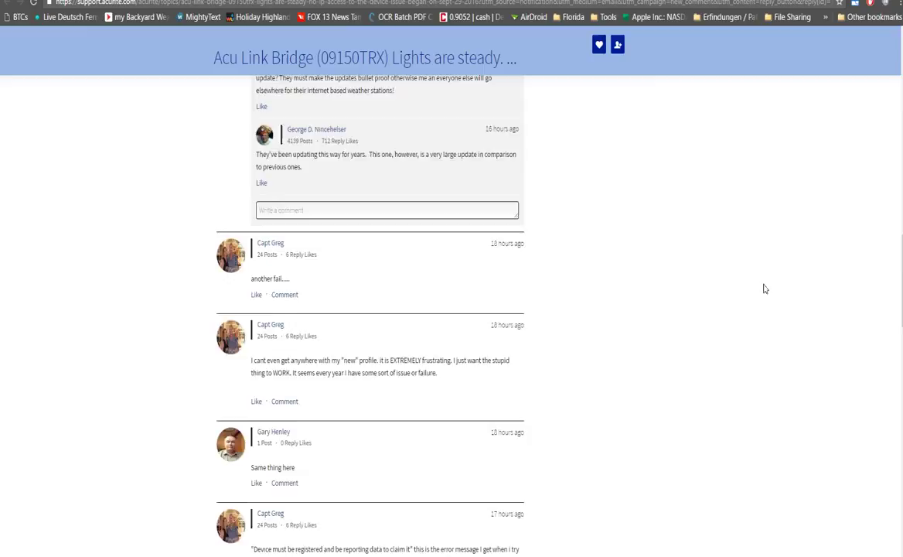
{"action": "scroll", "coordinate": [784, 294], "scroll_direction": "down", "scroll_amount": 3}
{"action": "scroll", "coordinate": [778, 289], "scroll_direction": "up", "scroll_amount": 15}
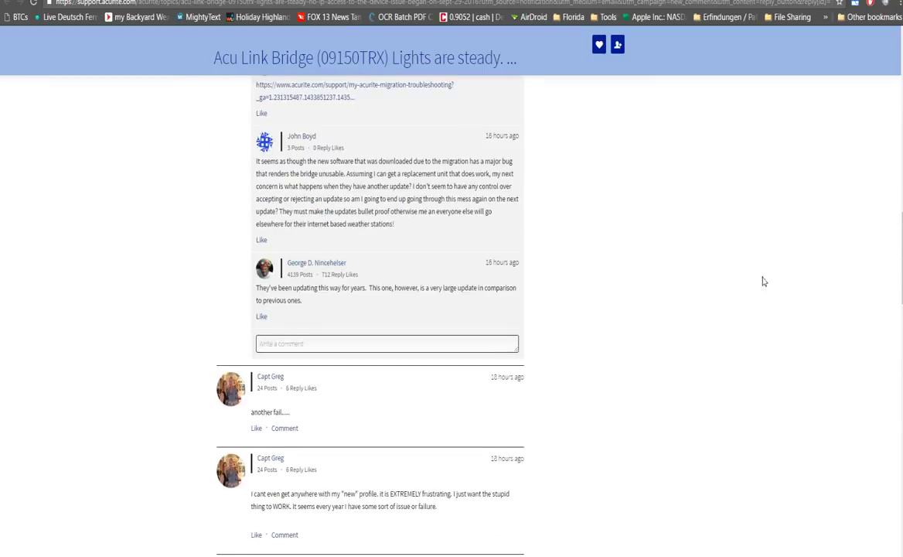
{"action": "scroll", "coordinate": [426, 100], "scroll_direction": "up", "scroll_amount": 1}
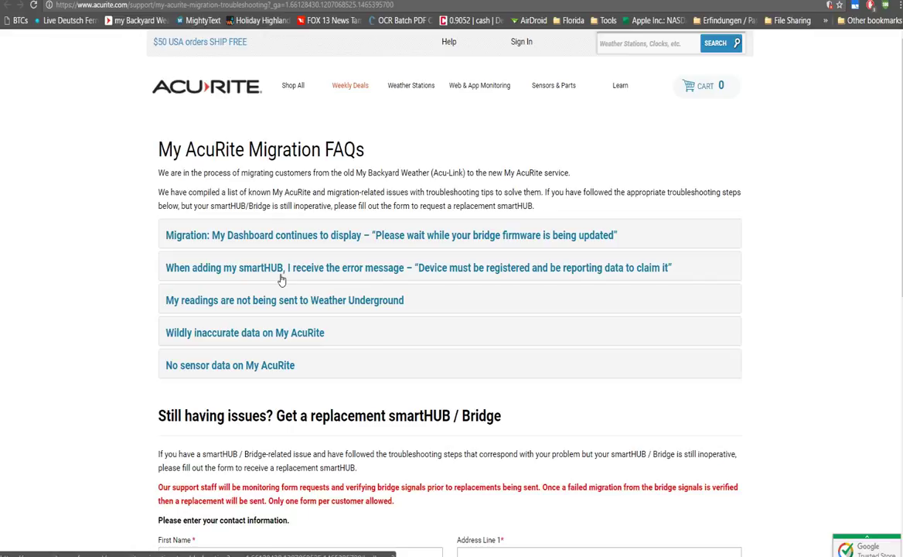
Step: Expand the migration FAQ on "Device must be registered and be reporting data to claim it" and review its smartHUB troubleshooting steps
{"action": "left_click", "coordinate": [528, 265]}
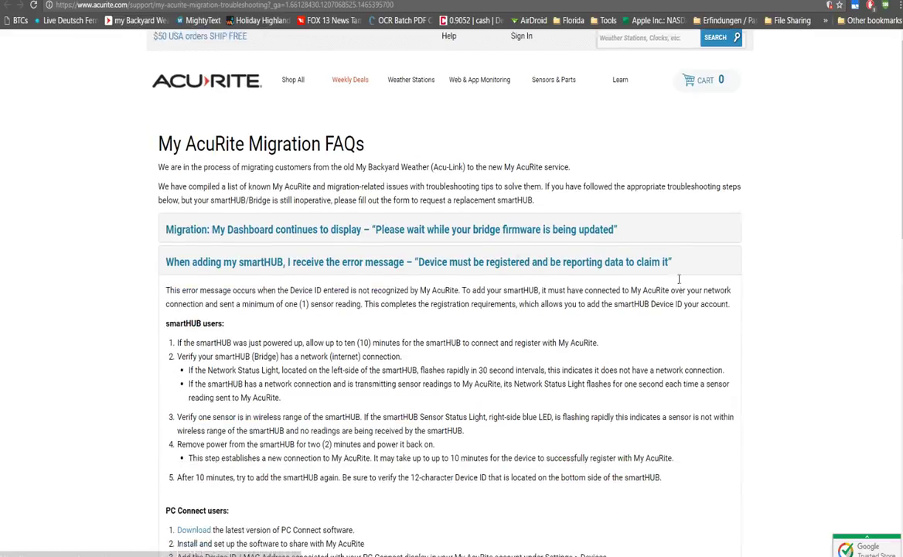
{"action": "scroll", "coordinate": [679, 278], "scroll_direction": "down", "scroll_amount": 2}
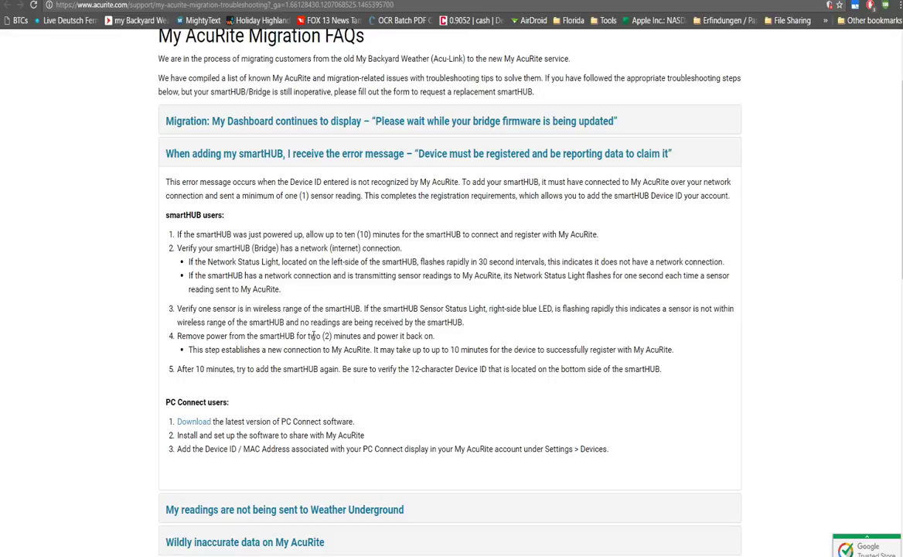
{"action": "left_click_drag", "start_coordinate": [309, 335], "coordinate": [385, 336]}
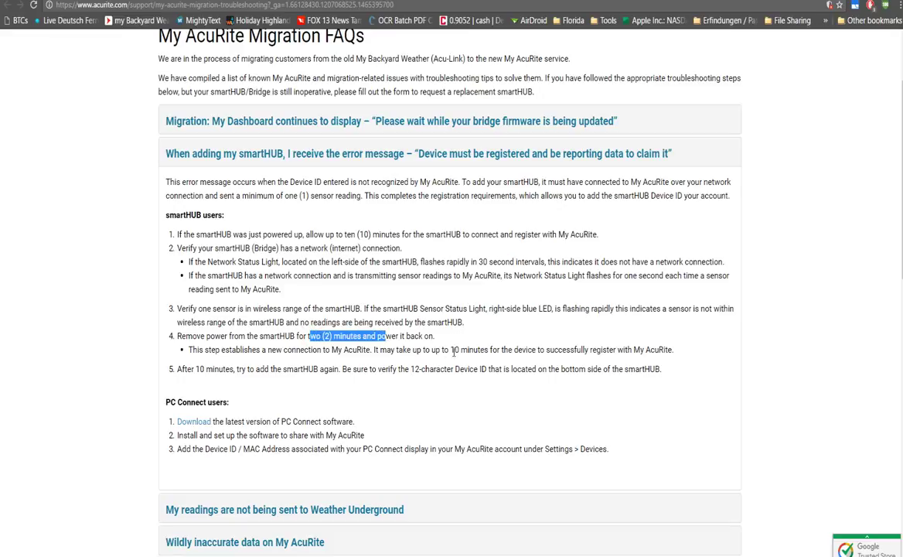
{"action": "left_click_drag", "start_coordinate": [423, 350], "coordinate": [489, 349]}
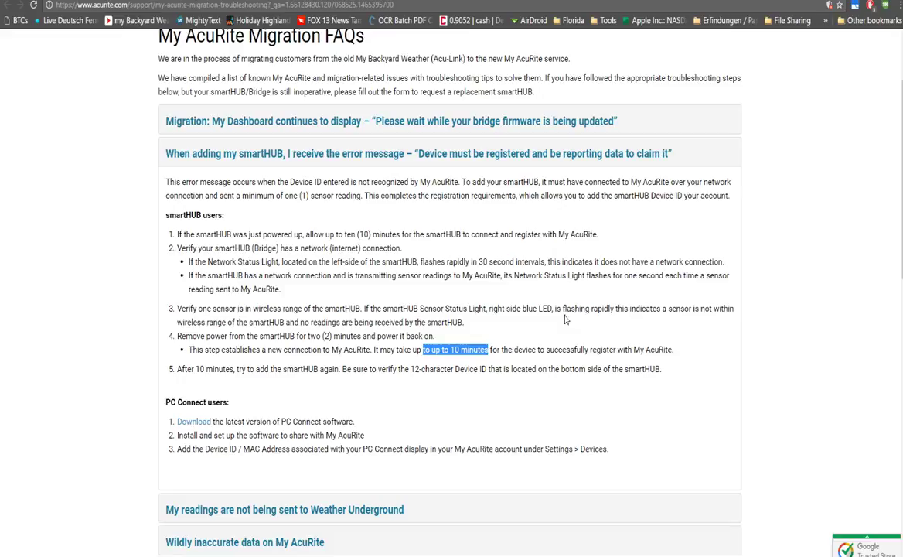
{"action": "scroll", "coordinate": [574, 322], "scroll_direction": "up", "scroll_amount": 1}
{"action": "scroll", "coordinate": [580, 335], "scroll_direction": "down", "scroll_amount": 1}
{"action": "left_click", "coordinate": [686, 351]}
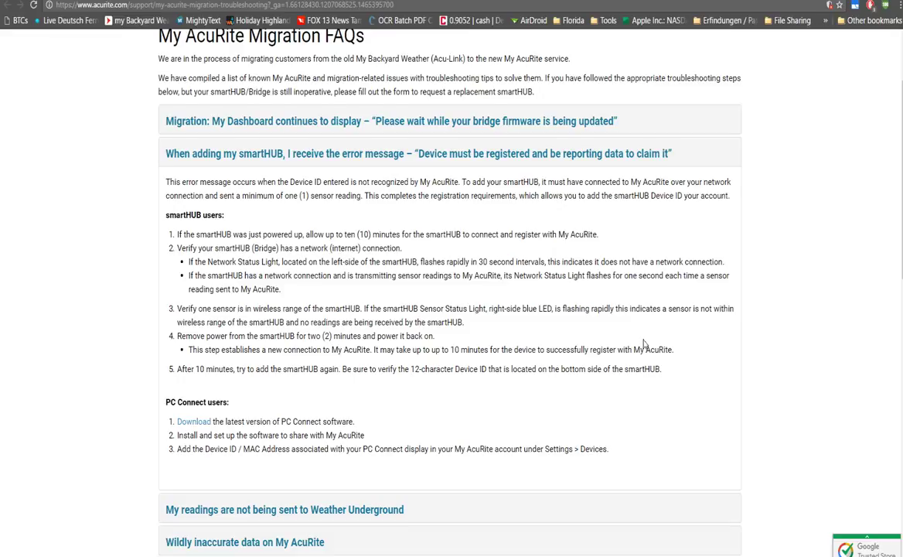
Step: Examine the replacement smartHUB / Bridge section and its contact information form below the FAQs
{"action": "scroll", "coordinate": [643, 343], "scroll_direction": "down", "scroll_amount": 3}
{"action": "scroll", "coordinate": [645, 343], "scroll_direction": "down", "scroll_amount": 10}
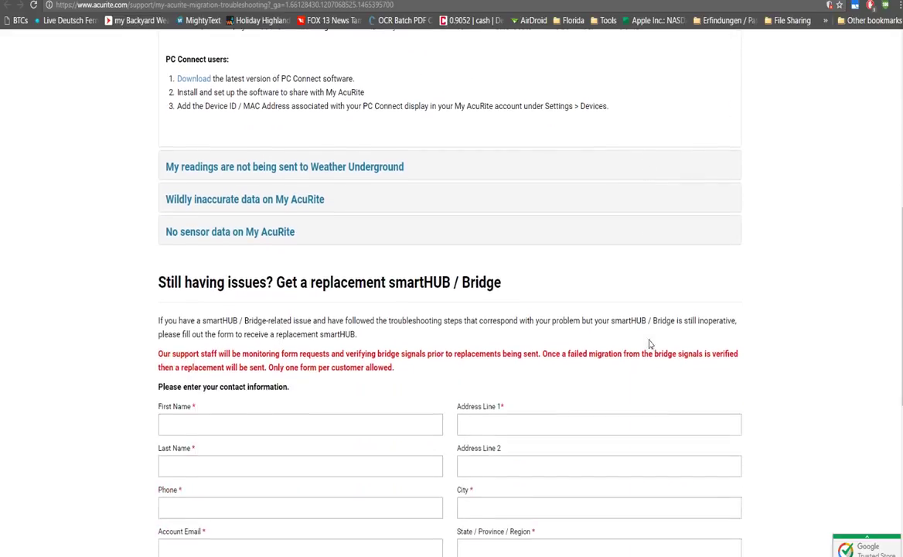
{"action": "scroll", "coordinate": [649, 342], "scroll_direction": "up", "scroll_amount": 1}
{"action": "scroll", "coordinate": [649, 344], "scroll_direction": "down", "scroll_amount": 1}
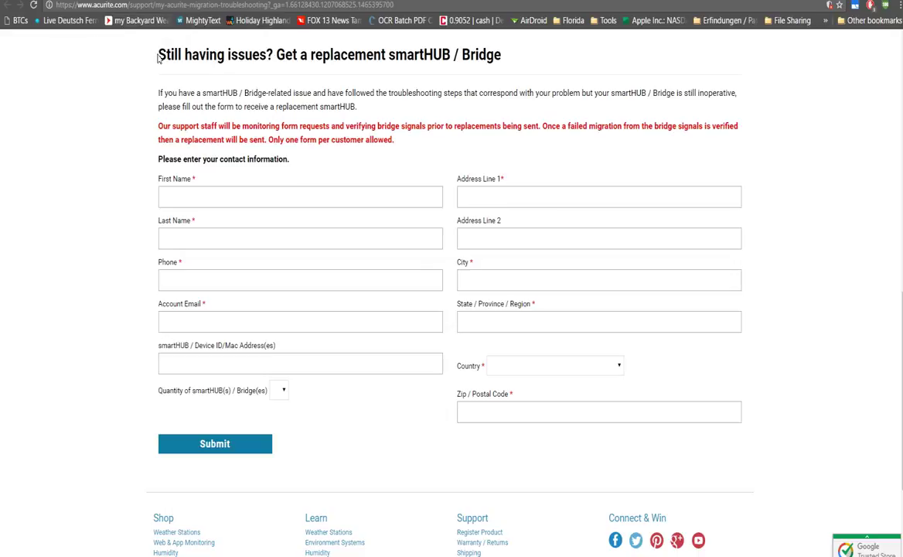
{"action": "left_click_drag", "start_coordinate": [147, 52], "coordinate": [504, 74]}
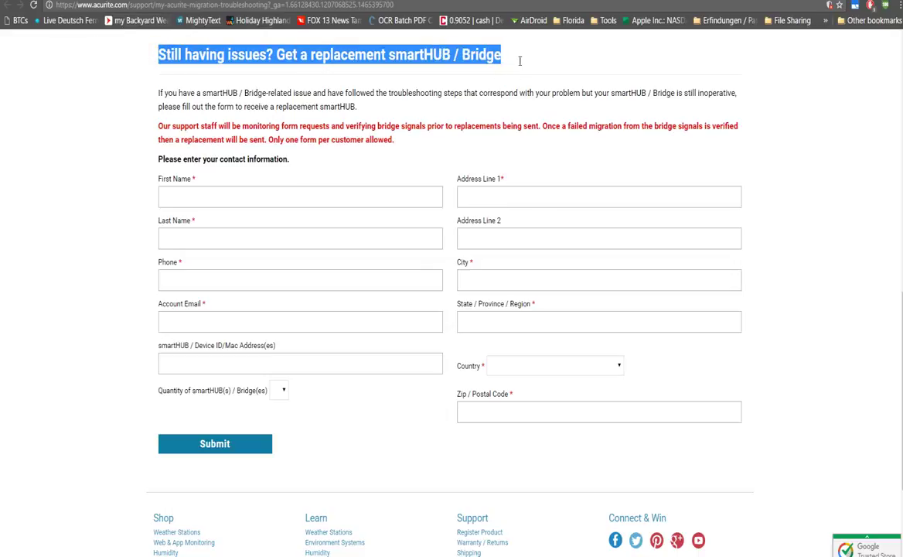
{"action": "left_click", "coordinate": [425, 61]}
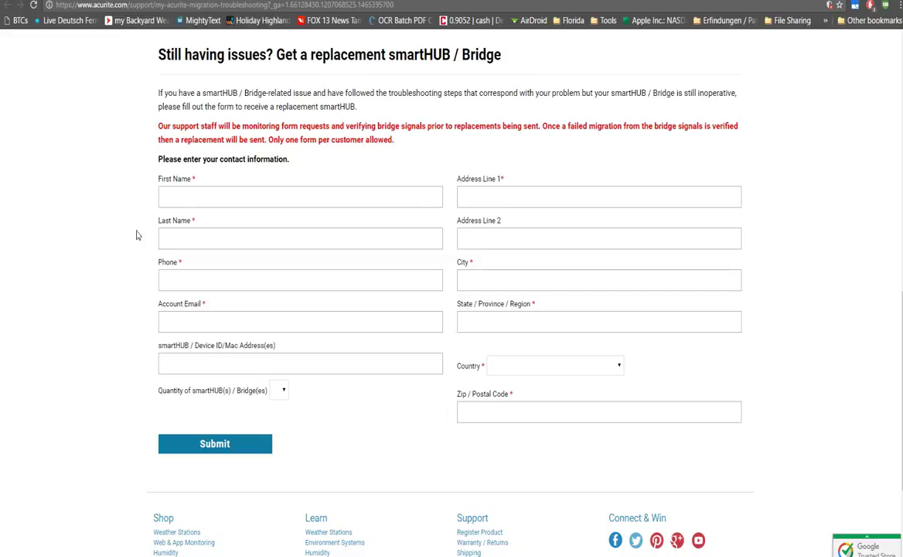
{"action": "left_click", "coordinate": [82, 197]}
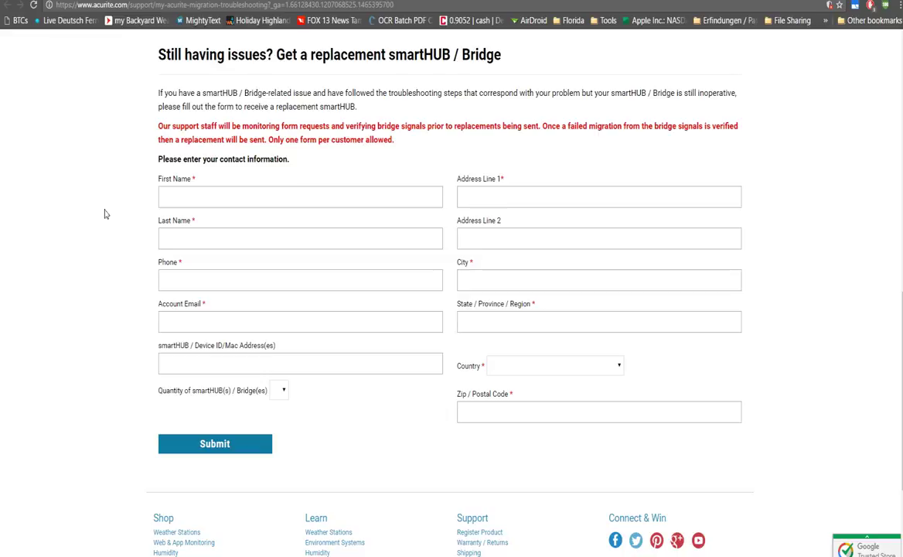